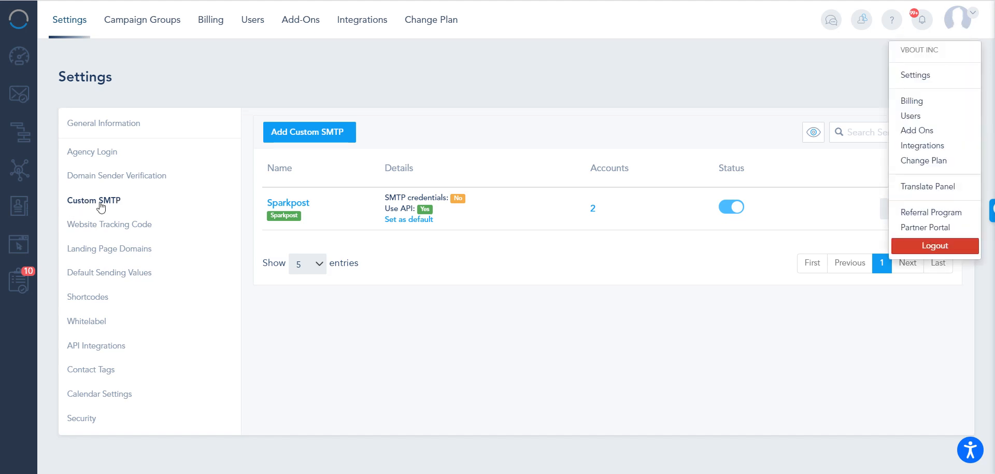
{"action": "left_click", "coordinate": [438, 274]}
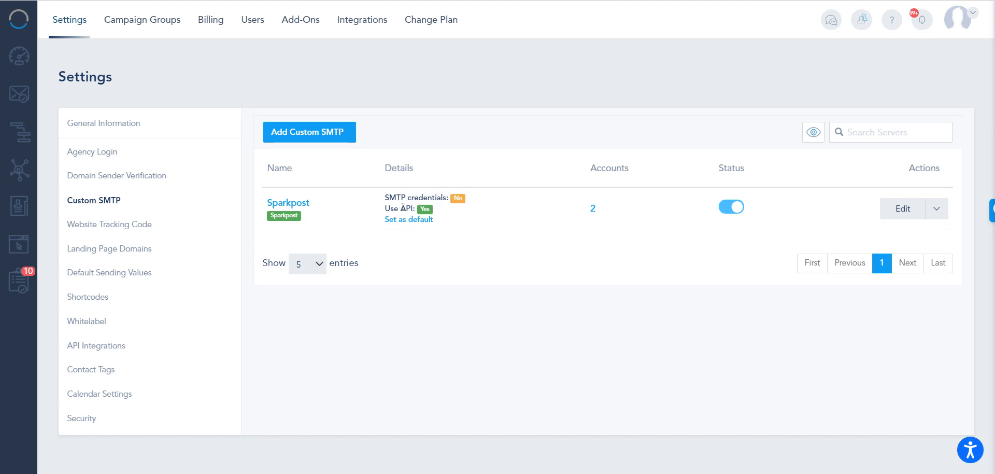
{"action": "left_click_drag", "start_coordinate": [590, 164], "coordinate": [636, 166]}
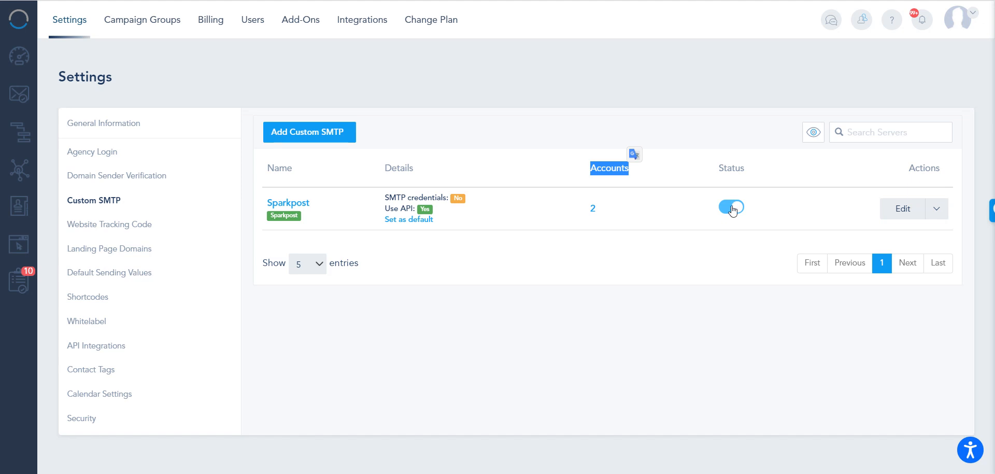
{"action": "left_click", "coordinate": [496, 67]}
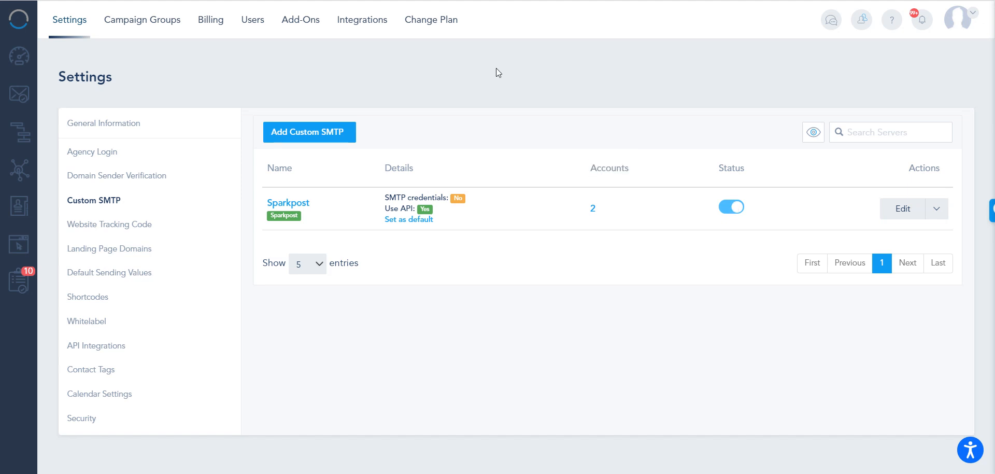
- Start adding a custom SMTP account named Sendgrid and choose Sendgrid as its provider
{"action": "left_click", "coordinate": [311, 131]}
{"action": "left_click", "coordinate": [389, 91]}
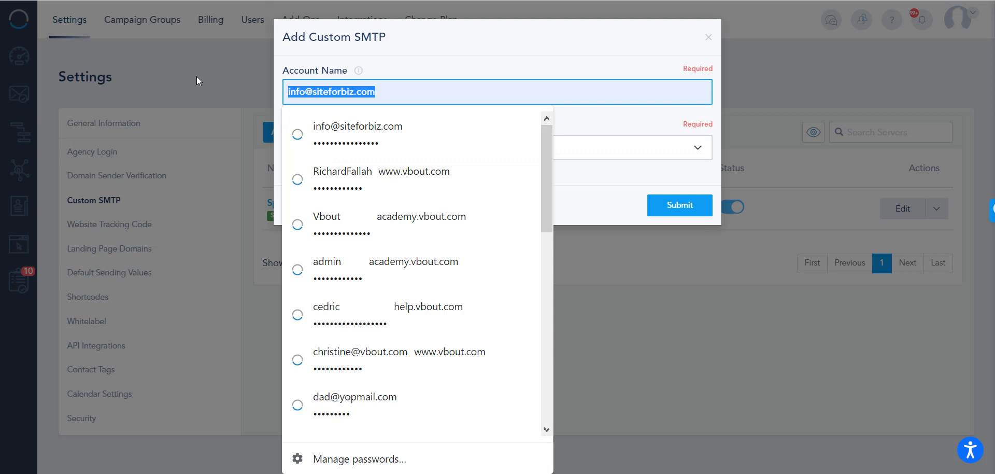
{"action": "type", "text": "Se"}
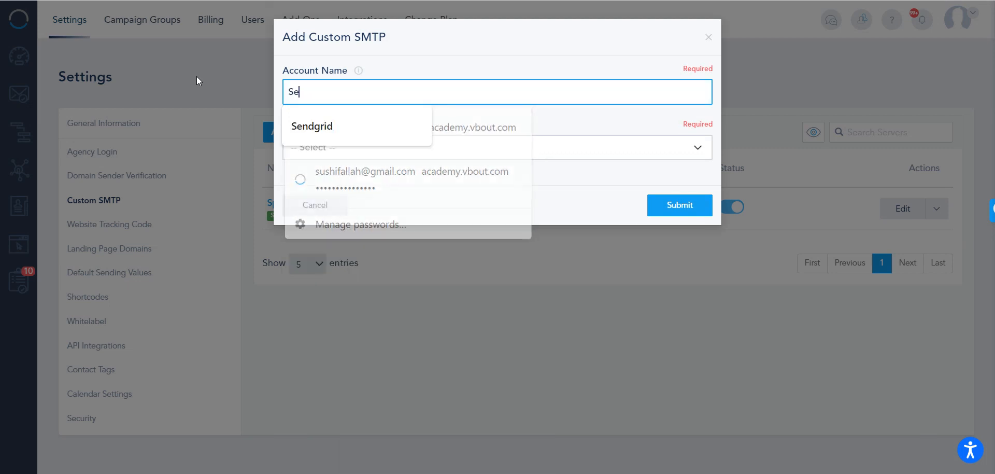
{"action": "type", "text": "ndgrid"}
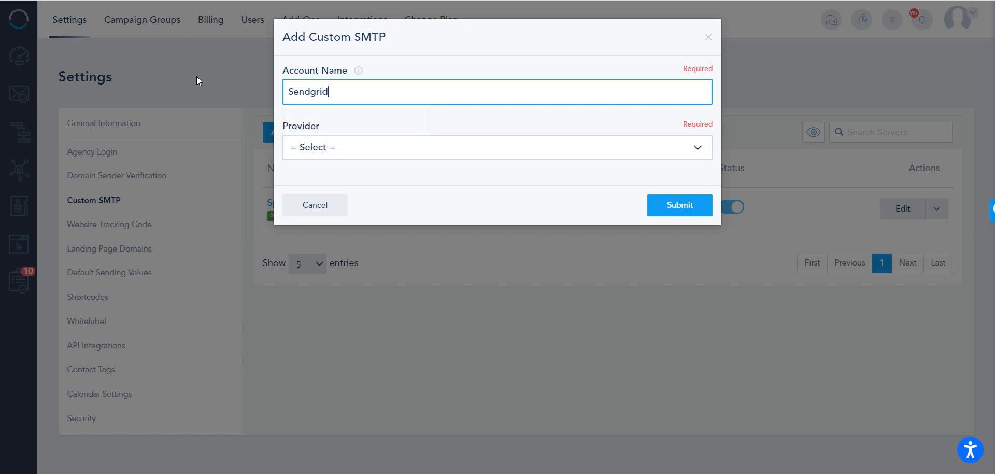
{"action": "left_click", "coordinate": [366, 147]}
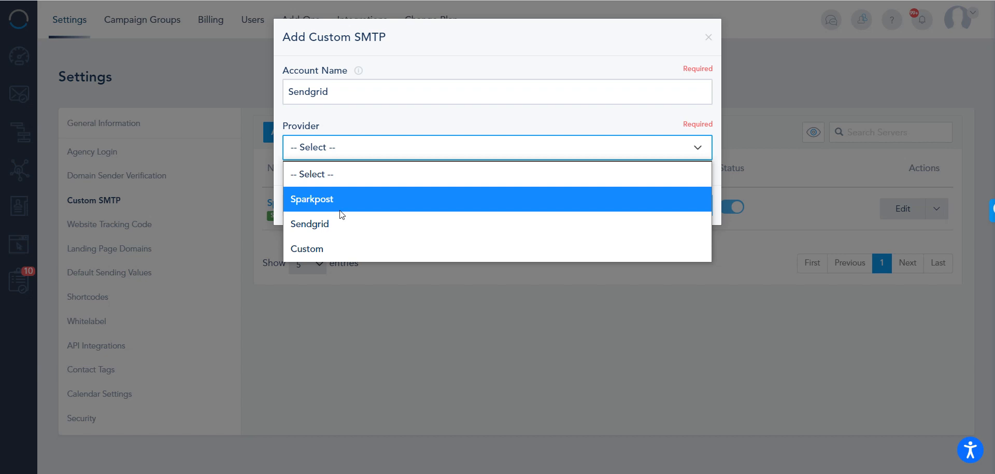
{"action": "left_click", "coordinate": [342, 220]}
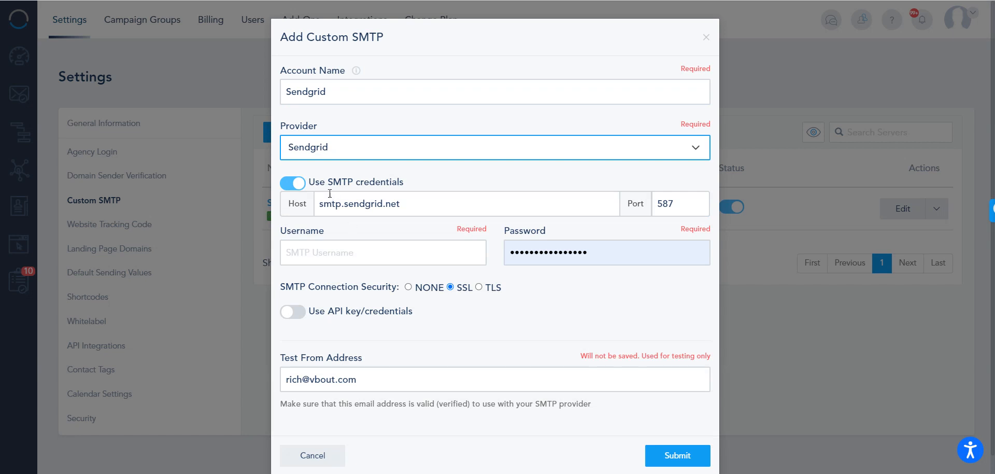
- Turn off the use of SMTP credentials for the new server and enable API key/credentials instead
{"action": "left_click_drag", "start_coordinate": [280, 182], "coordinate": [404, 183]}
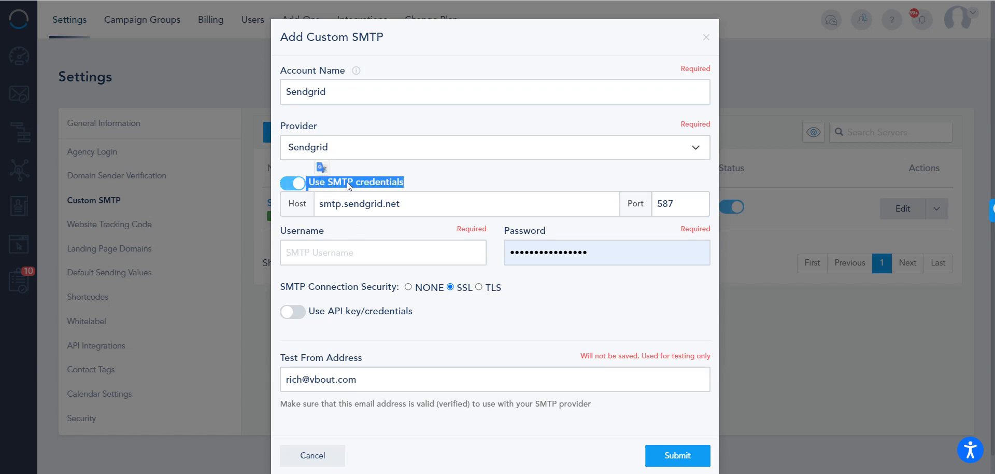
{"action": "left_click", "coordinate": [286, 184]}
{"action": "left_click", "coordinate": [303, 209]}
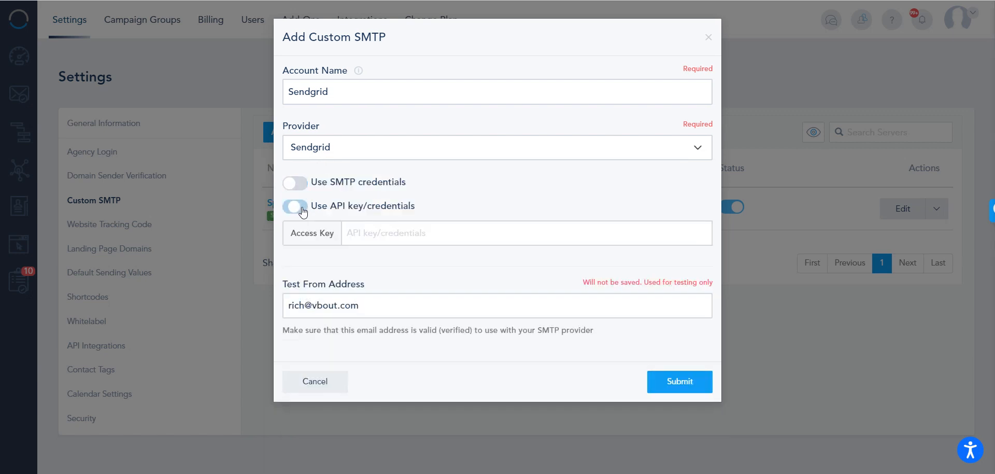
{"action": "left_click_drag", "start_coordinate": [415, 206], "coordinate": [310, 206]}
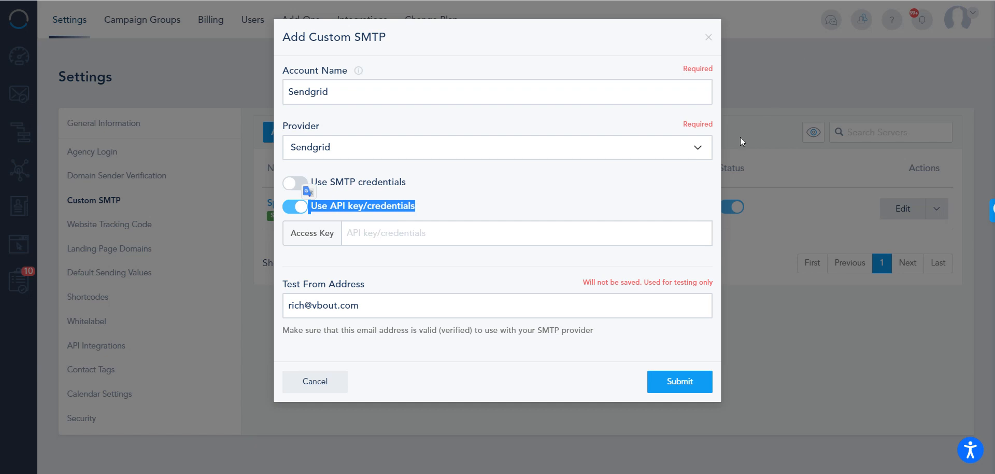
- Paste the API key as the access key, submit the new SMTP server, and dismiss the browser's offer to save the password
{"action": "left_click", "coordinate": [491, 235]}
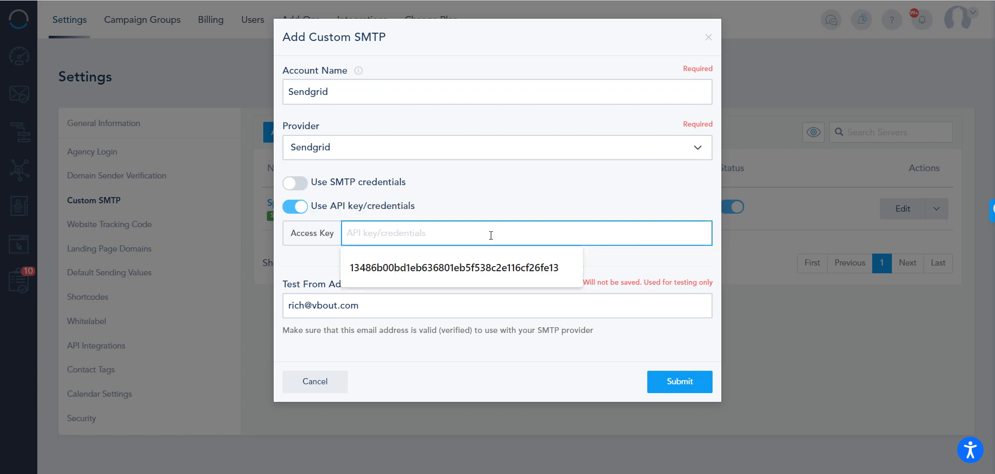
{"action": "key", "text": "ctrl+v"}
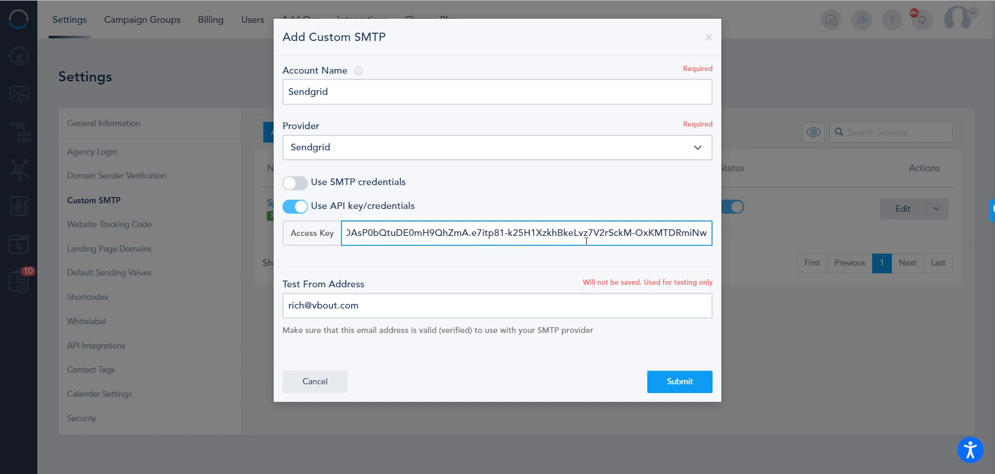
{"action": "key", "text": "Tab"}
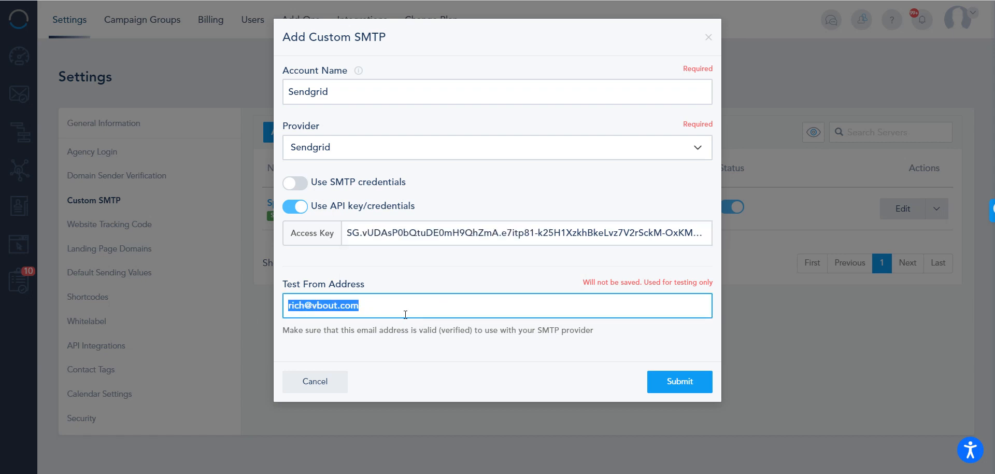
{"action": "left_click", "coordinate": [693, 387]}
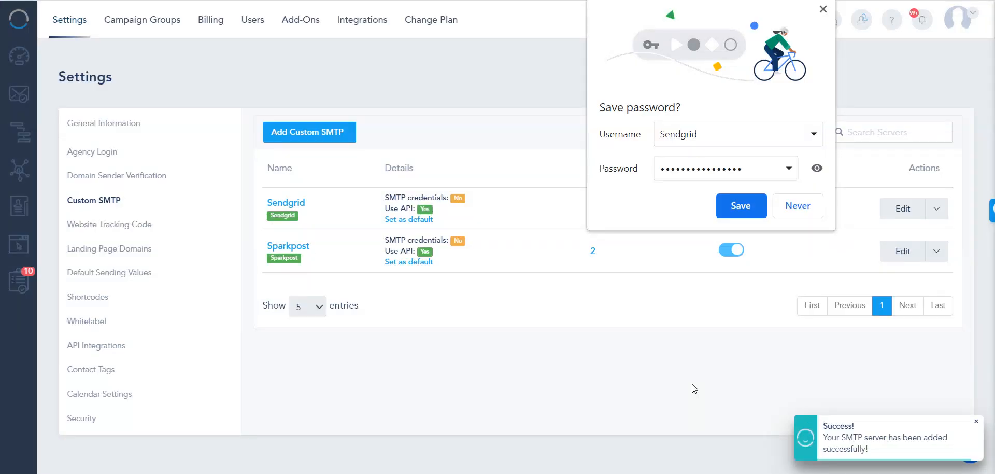
{"action": "left_click", "coordinate": [824, 11]}
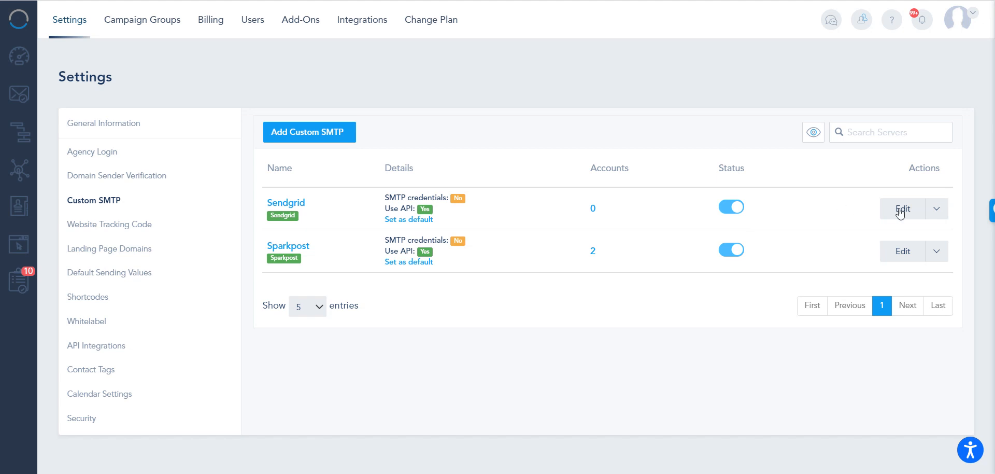
- Assign the refnerf1 business to the Sendgrid SMTP server and close the assigned accounts list
{"action": "left_click", "coordinate": [937, 210]}
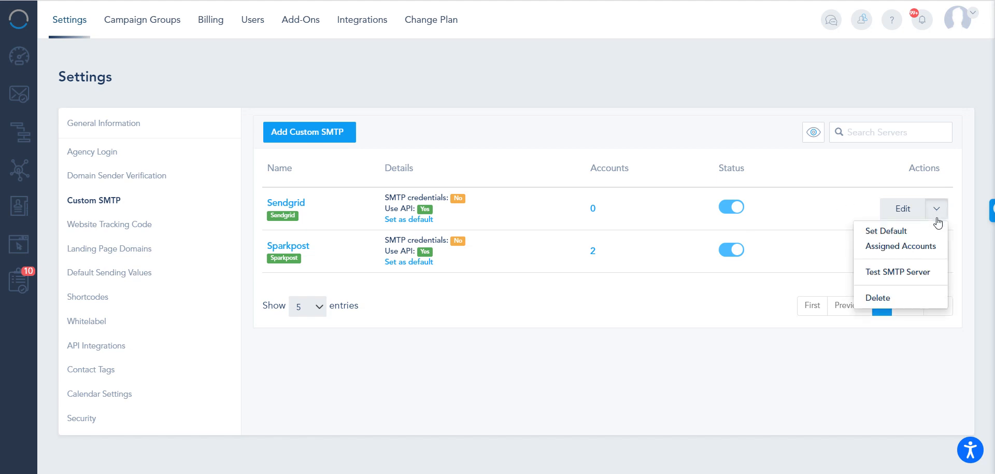
{"action": "left_click", "coordinate": [886, 249]}
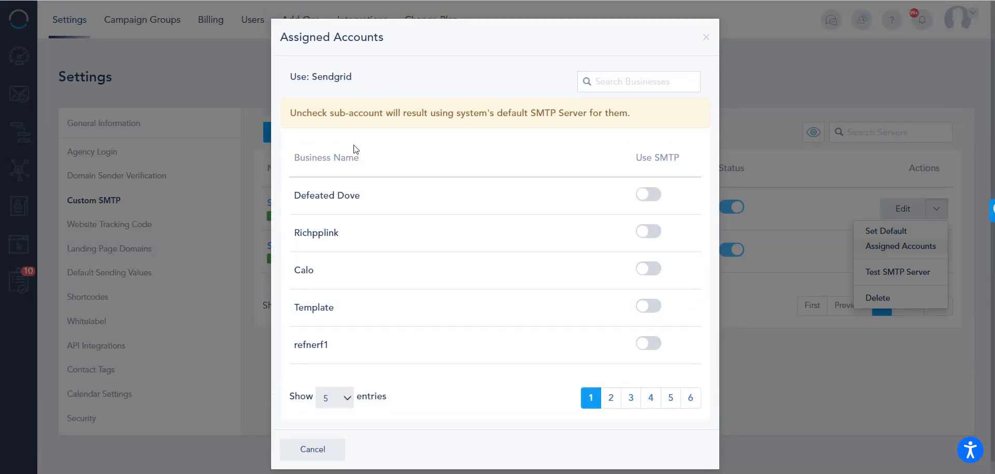
{"action": "scroll", "coordinate": [622, 270], "scroll_direction": "down", "scroll_amount": 1}
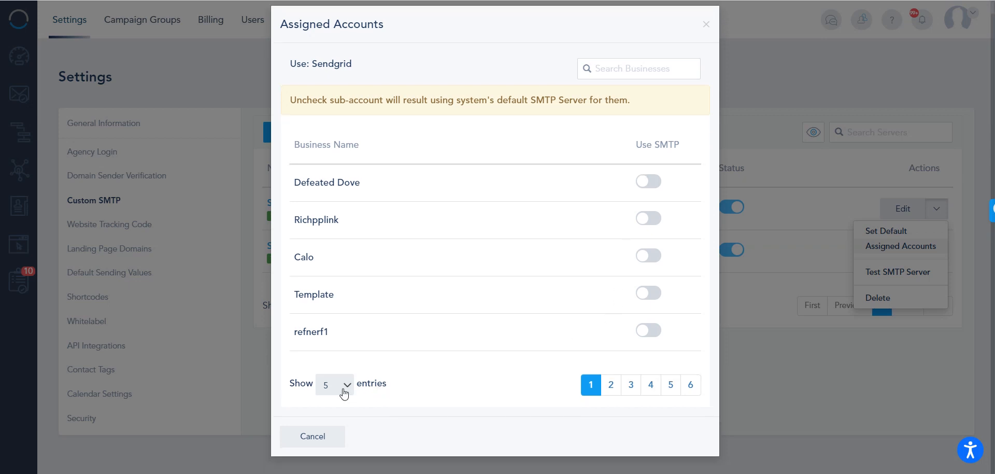
{"action": "left_click", "coordinate": [652, 332]}
{"action": "left_click_drag", "start_coordinate": [332, 337], "coordinate": [267, 337]}
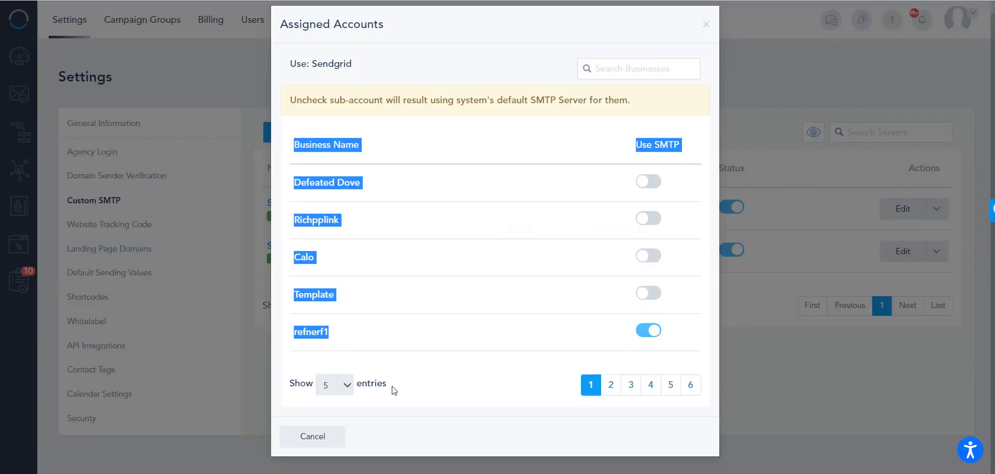
{"action": "left_click", "coordinate": [365, 424]}
{"action": "left_click", "coordinate": [334, 434]}
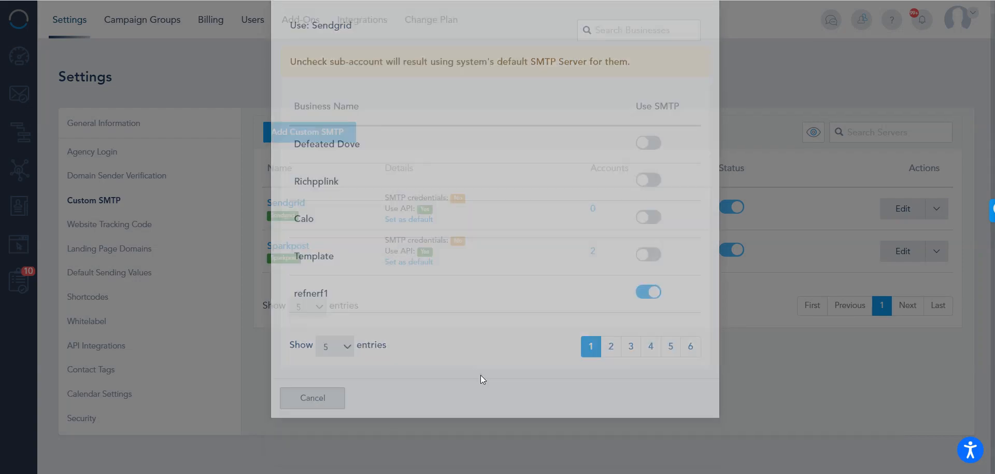
- Review the accounts assigned to the Sendgrid server from its account count, and close the list
{"action": "left_click_drag", "start_coordinate": [597, 213], "coordinate": [586, 213]}
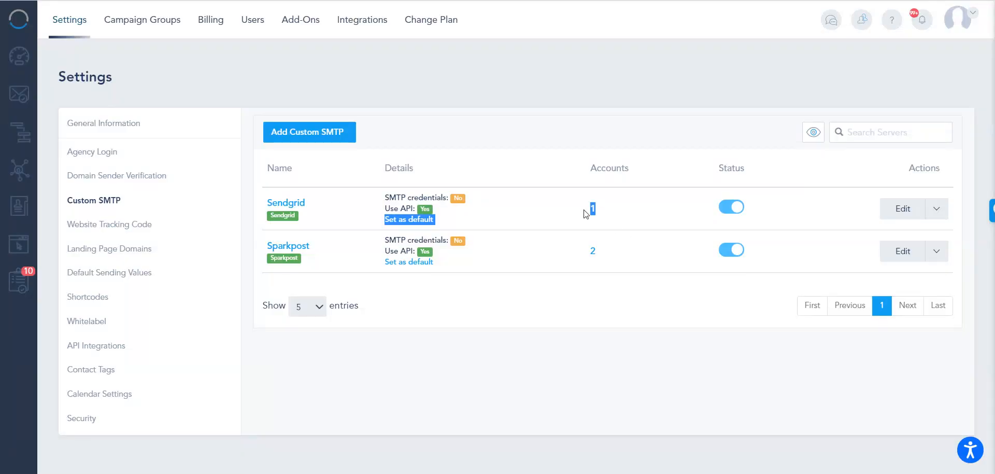
{"action": "left_click", "coordinate": [592, 209]}
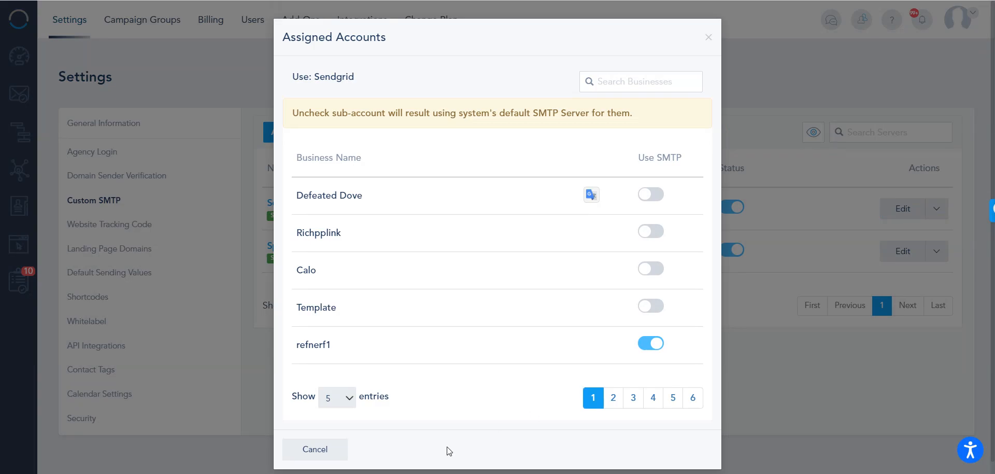
{"action": "left_click", "coordinate": [315, 449]}
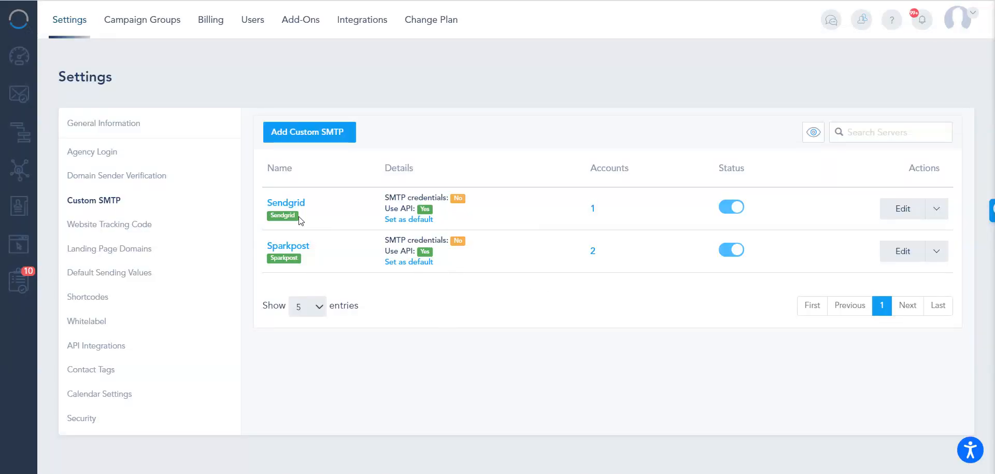
{"action": "left_click", "coordinate": [406, 222]}
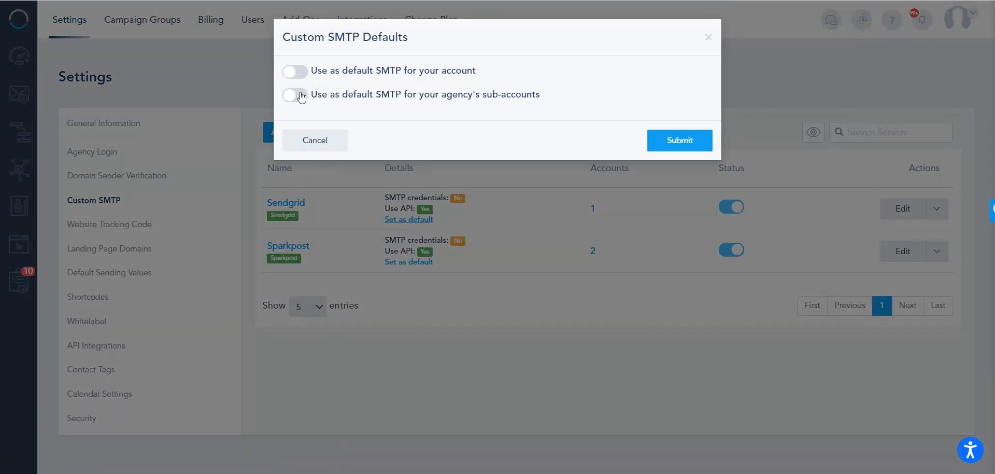
{"action": "left_click_drag", "start_coordinate": [476, 70], "coordinate": [396, 70]}
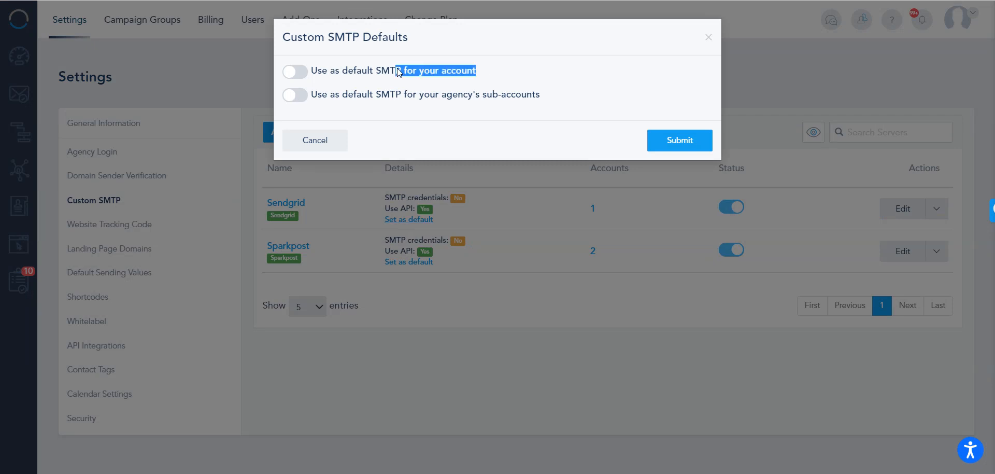
{"action": "left_click", "coordinate": [303, 71]}
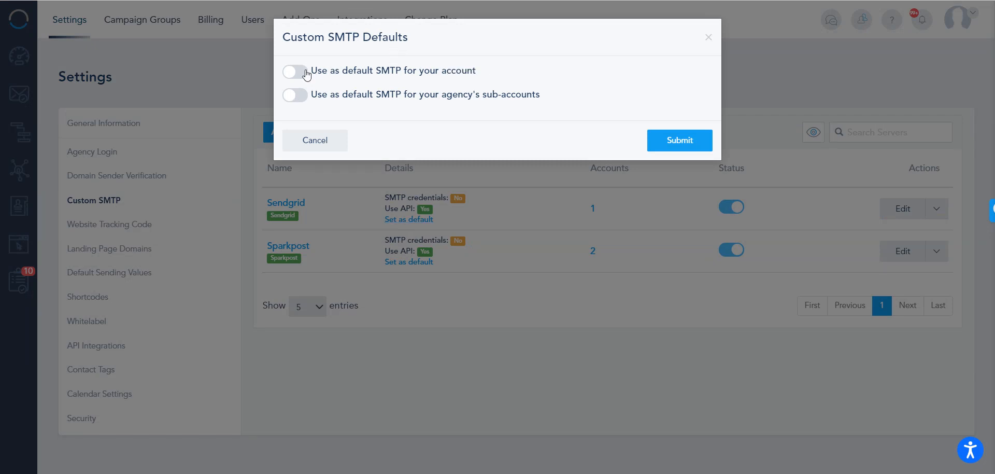
{"action": "left_click", "coordinate": [300, 97]}
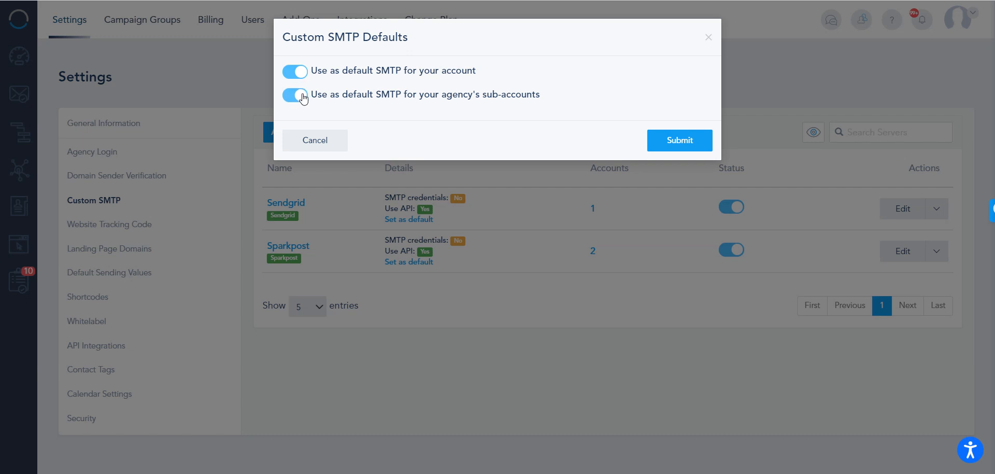
{"action": "left_click_drag", "start_coordinate": [327, 96], "coordinate": [555, 100]}
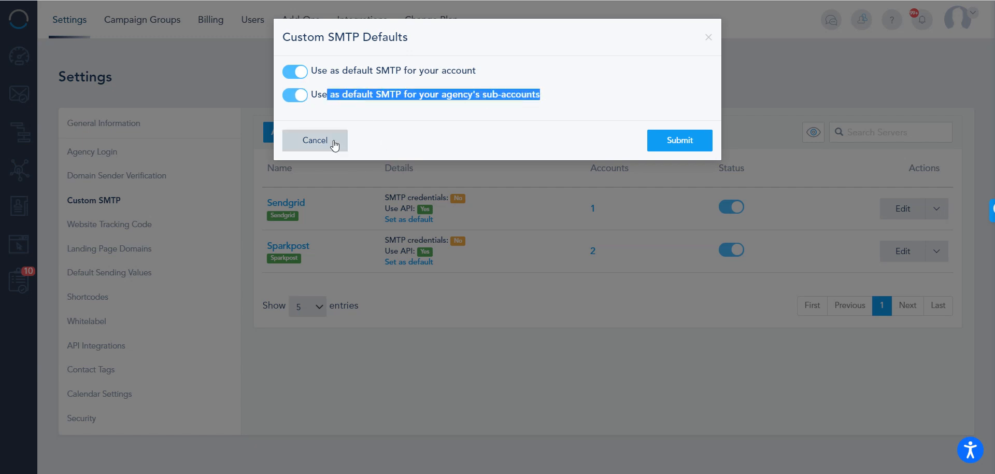
{"action": "left_click", "coordinate": [360, 98]}
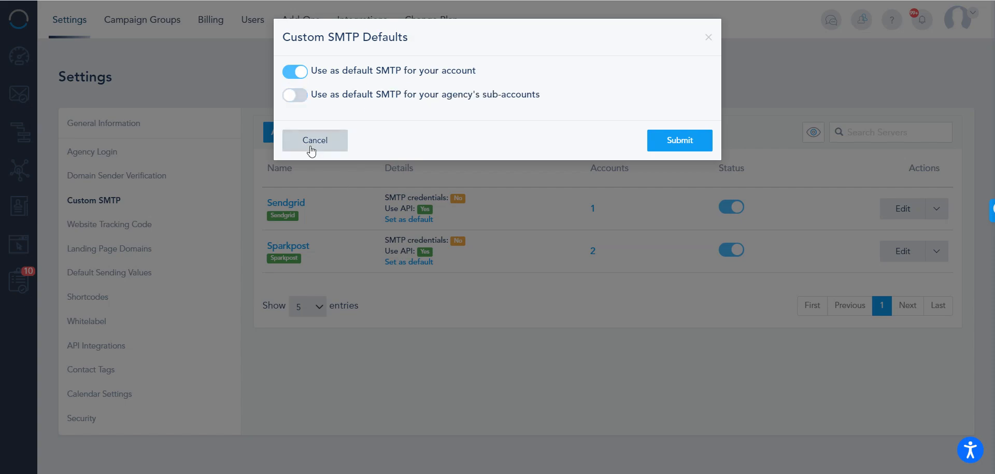
{"action": "left_click", "coordinate": [310, 145]}
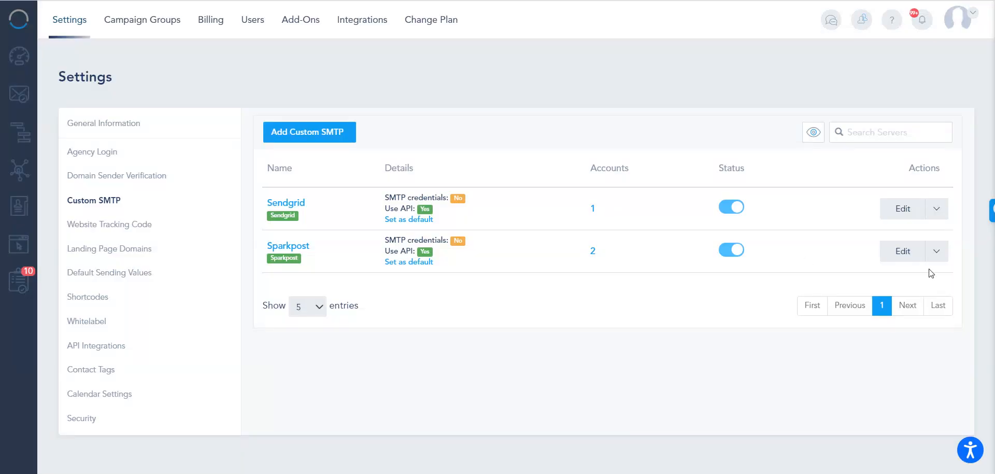